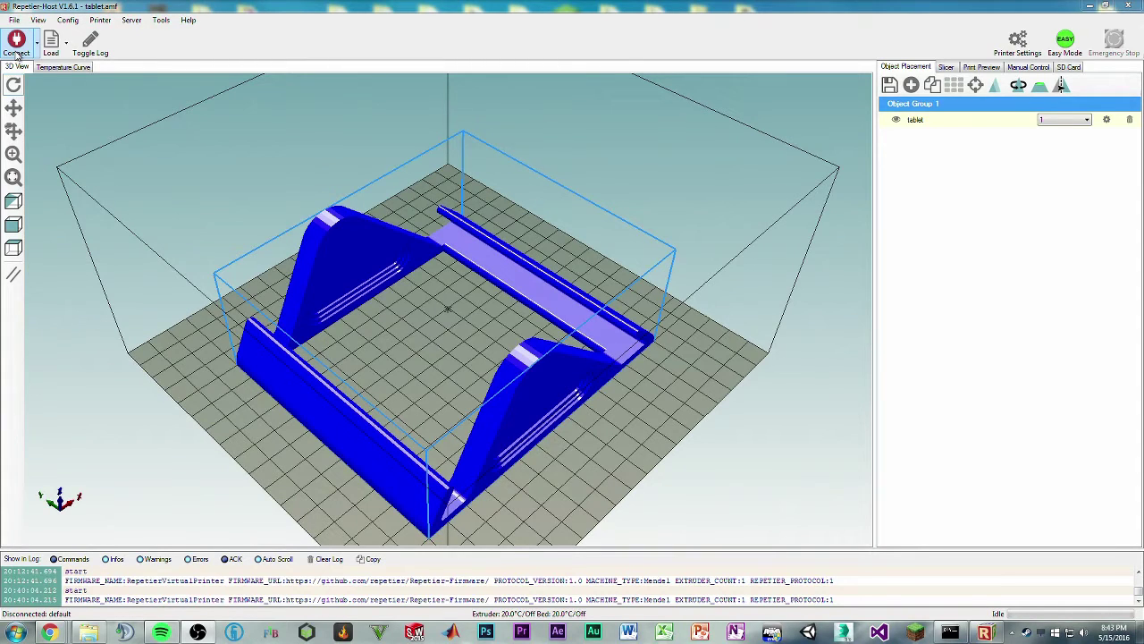
# - Connect to the default virtual printer so its firmware start response appears in the log
pyautogui.click(16, 44)
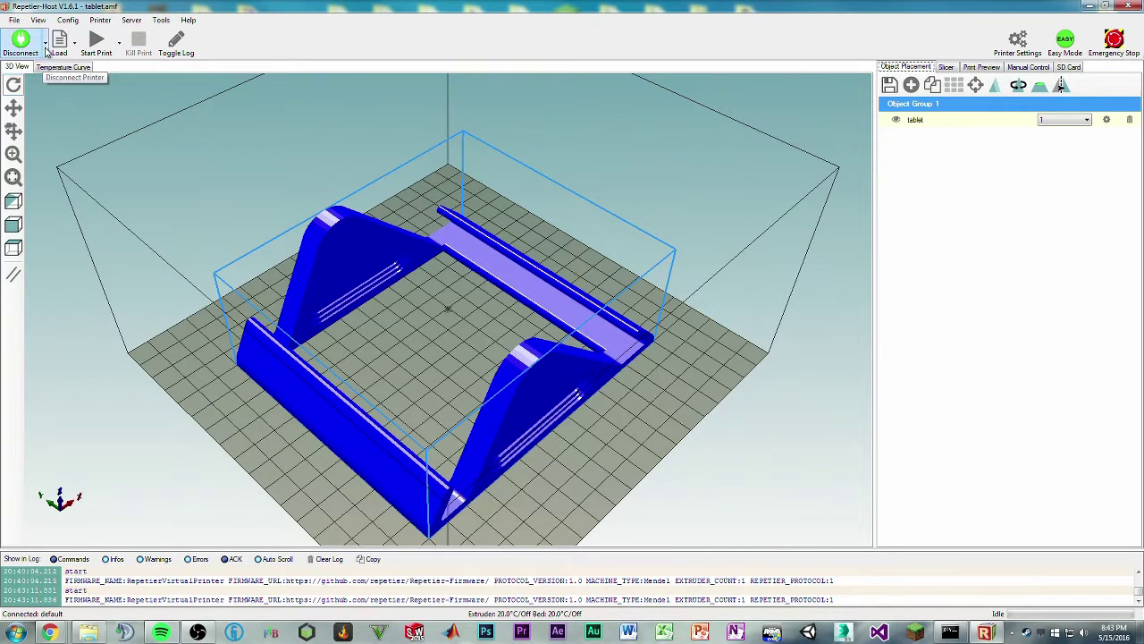
pyautogui.click(55, 20)
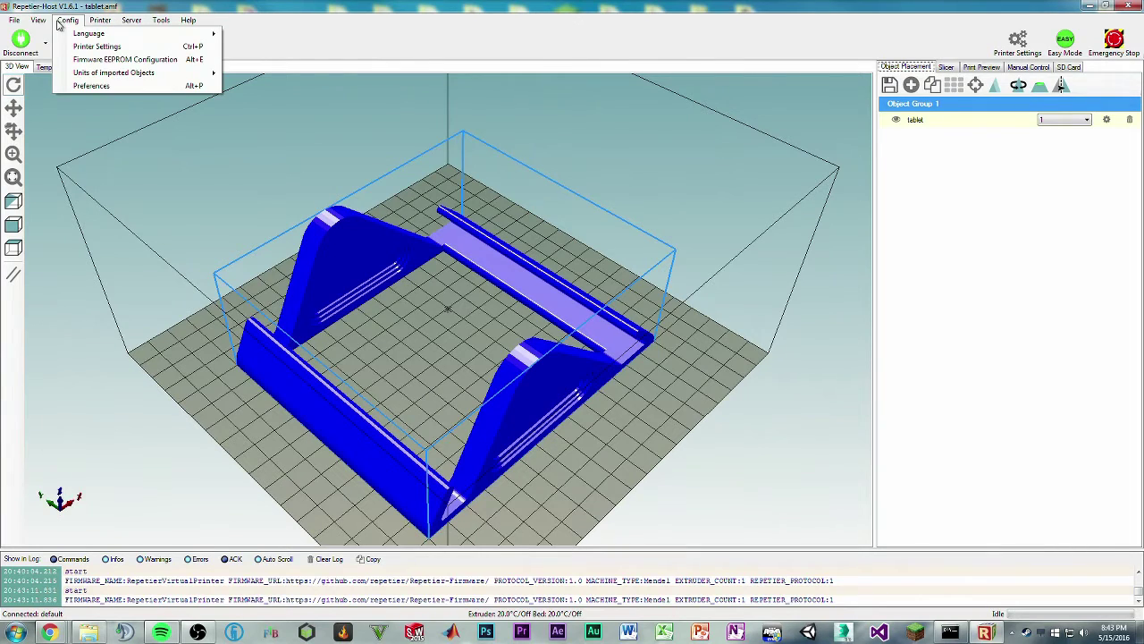
pyautogui.click(94, 46)
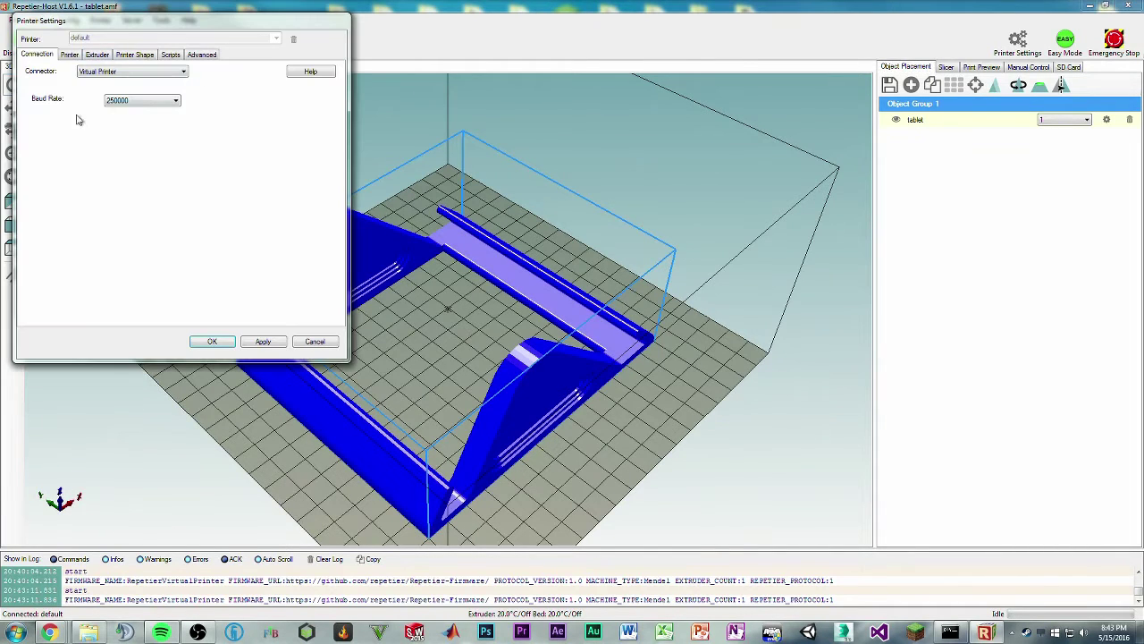
pyautogui.click(312, 344)
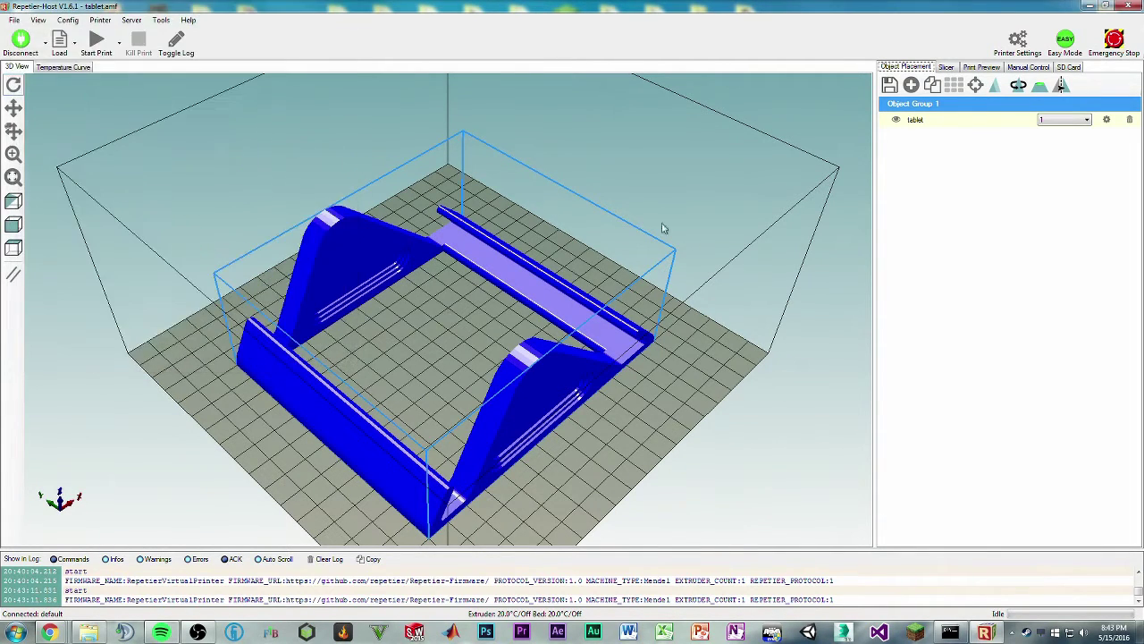
# - Disable easy mode and switch to the Manual Control panel
pyautogui.click(1079, 37)
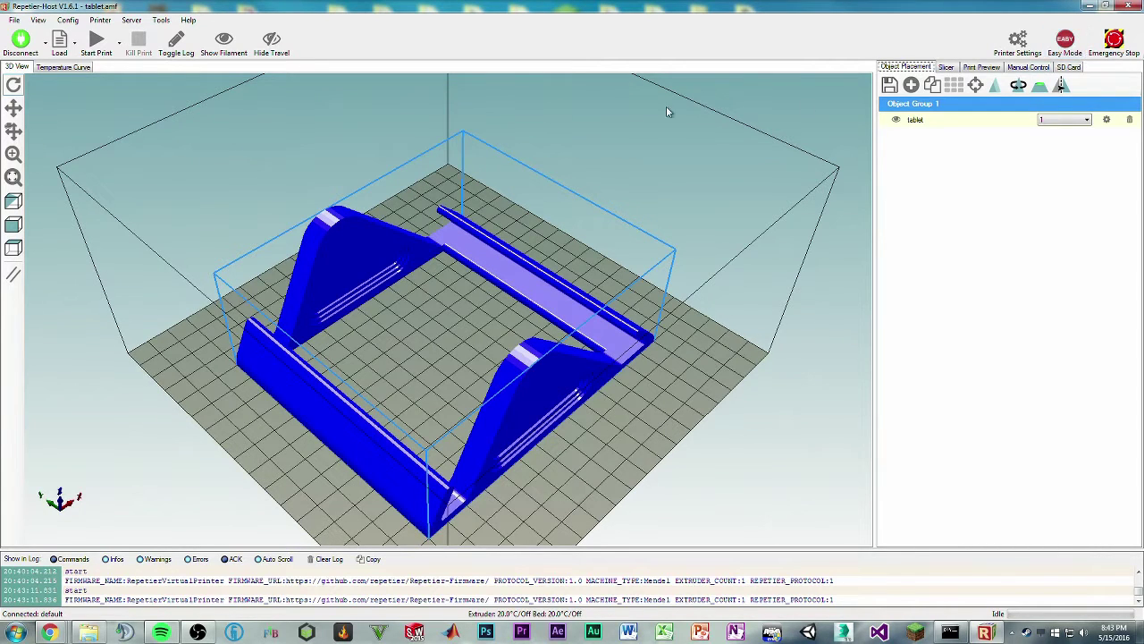
pyautogui.click(1028, 68)
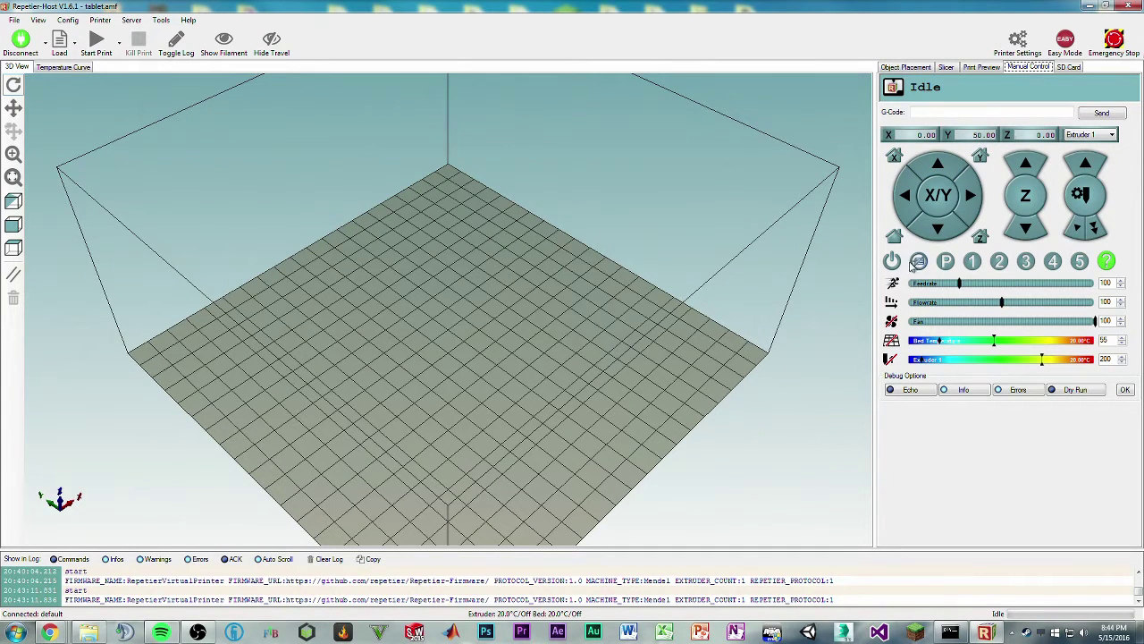
# - Home the Y axis and park the print head from Manual Control
pyautogui.click(895, 236)
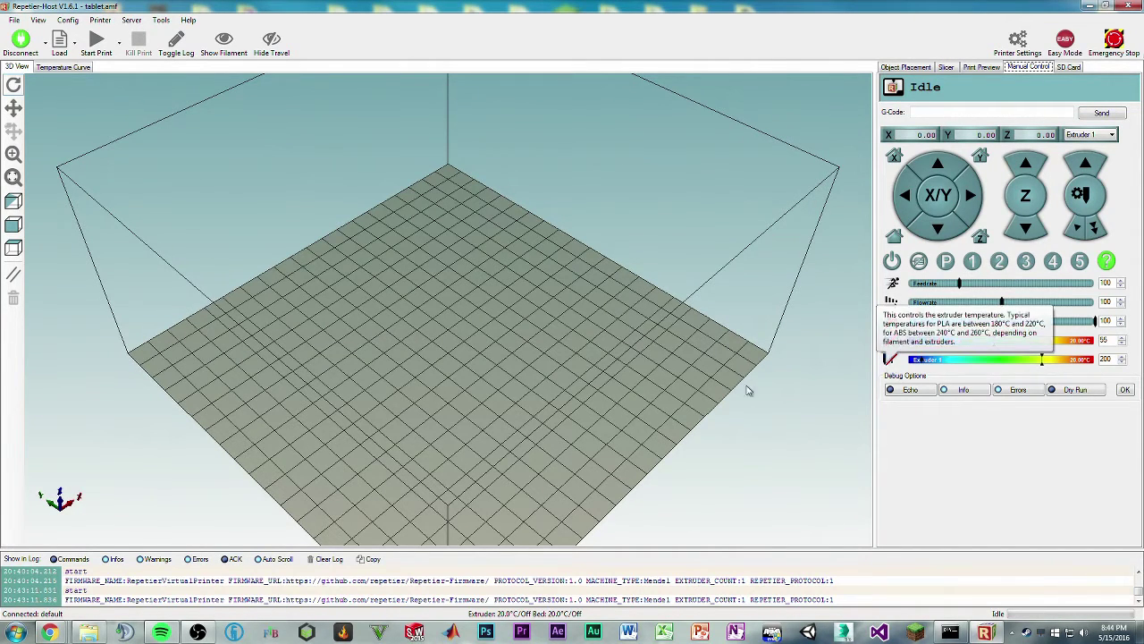
pyautogui.moveTo(892, 367)
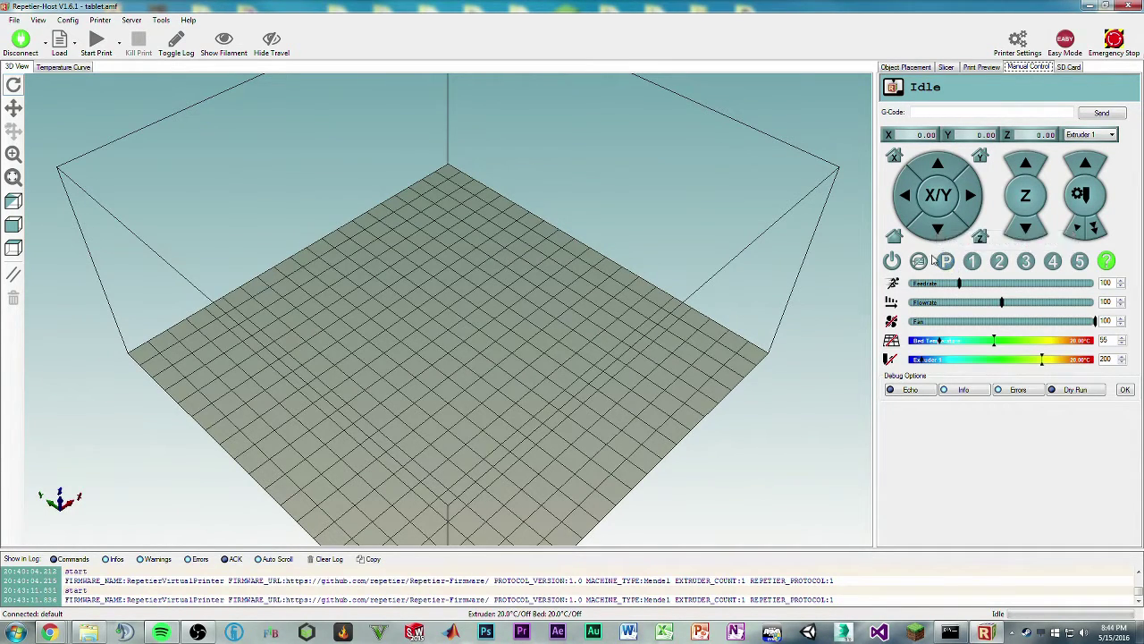
pyautogui.click(945, 259)
pyautogui.click(922, 69)
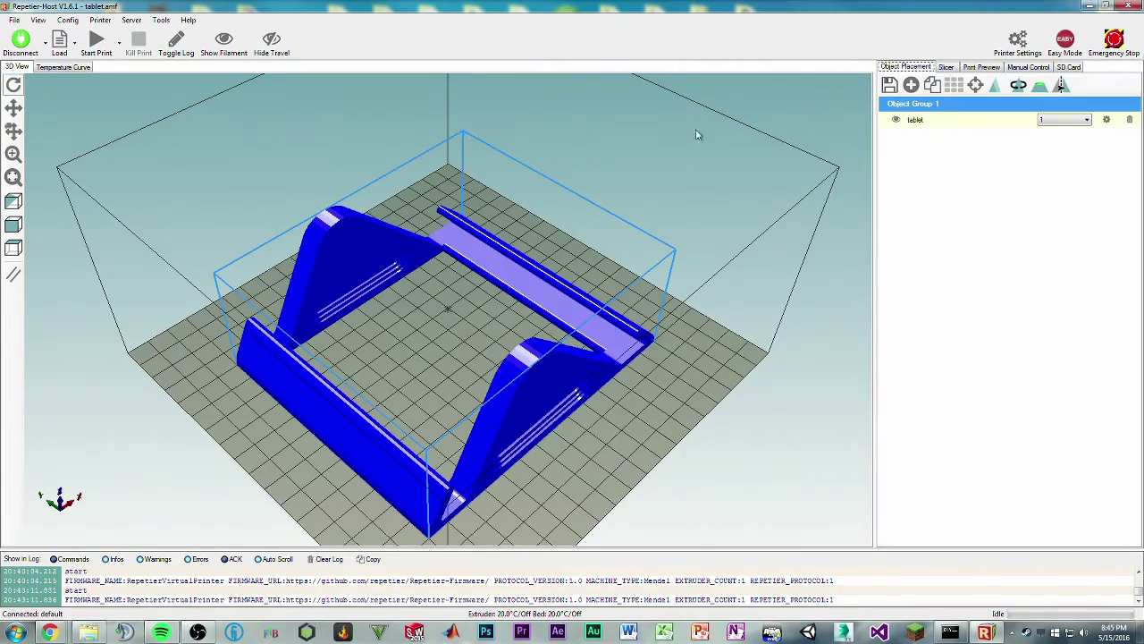
pyautogui.moveTo(360, 380); pyautogui.dragTo(541, 400)
pyautogui.moveTo(730, 382); pyautogui.dragTo(960, 317)
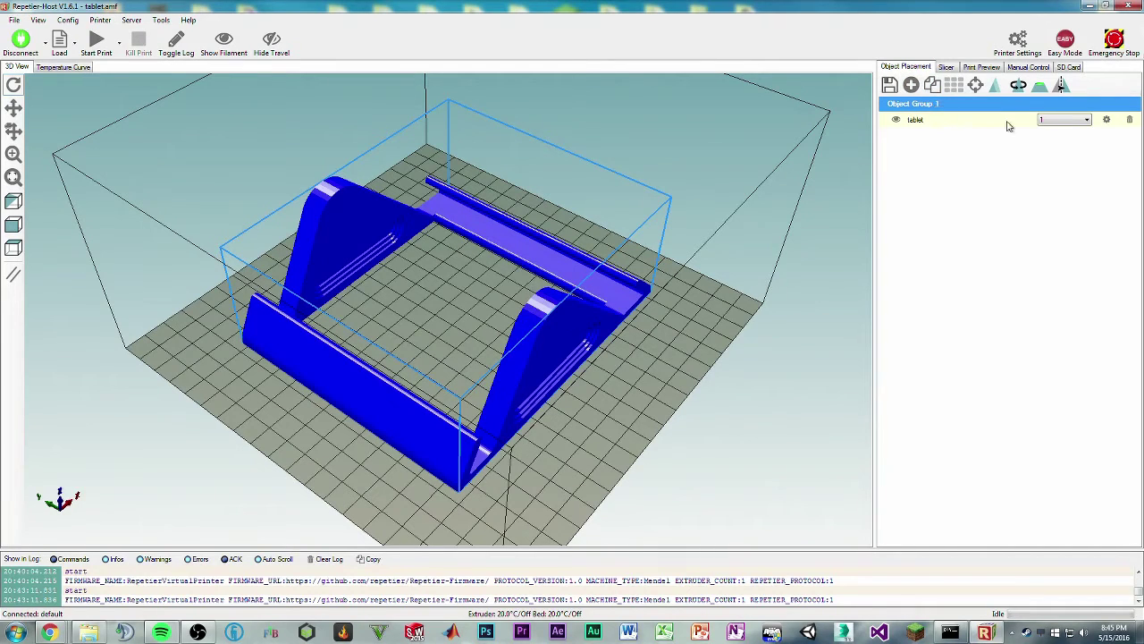
# - Try scales 0.5, 2, 1 and Scale to Maximum (1.421429), then reset to scale 1
pyautogui.click(1003, 87)
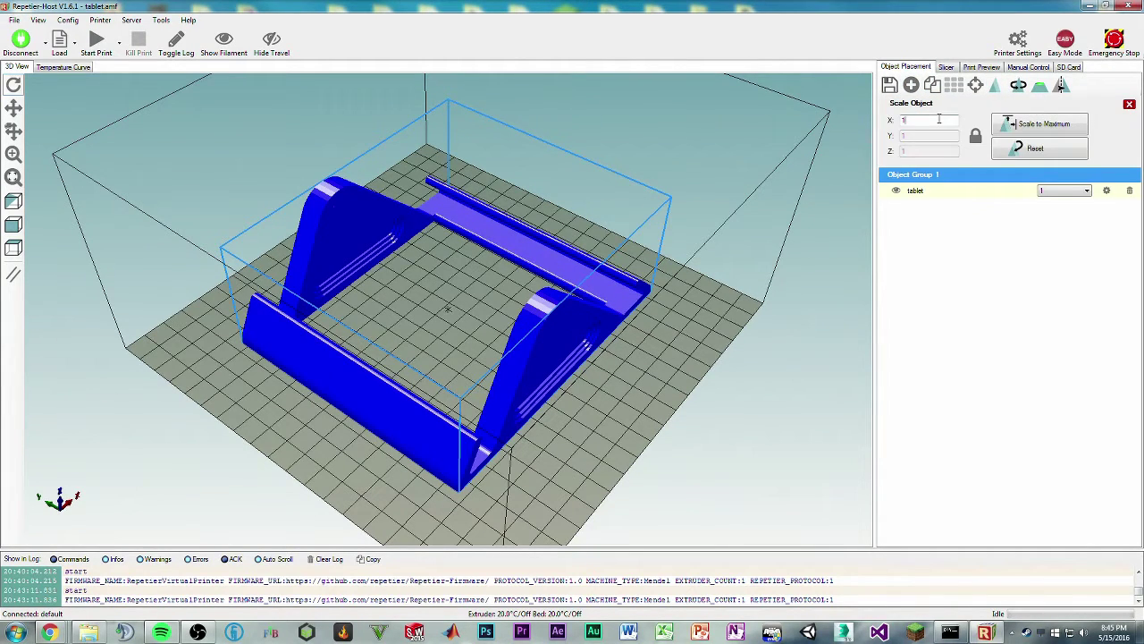
pyautogui.write('.5')
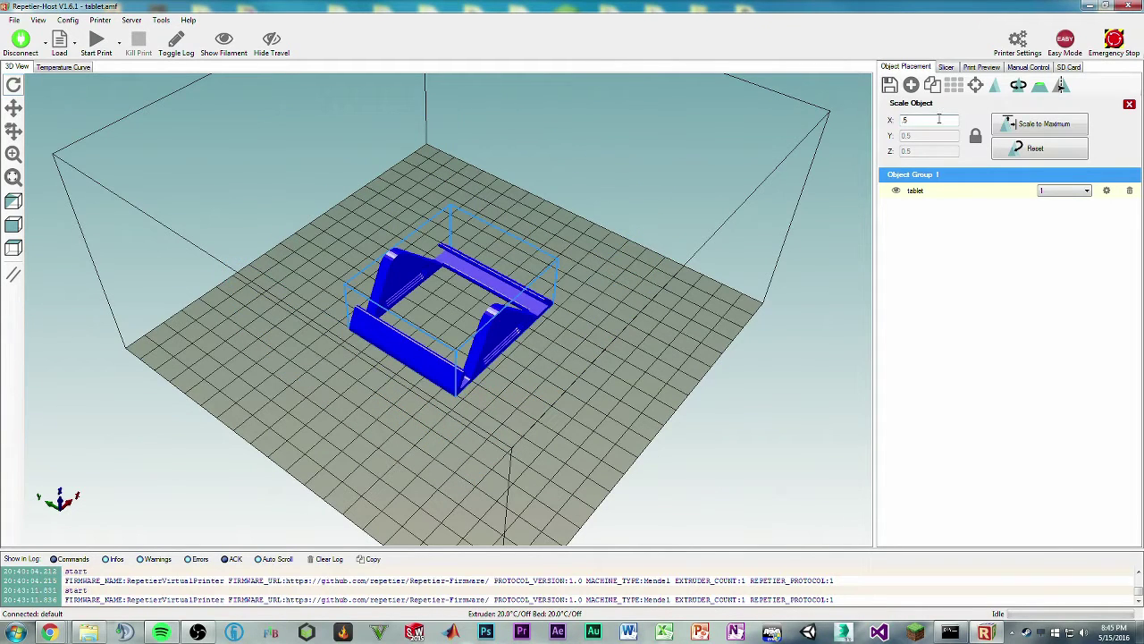
pyautogui.press('BackSpace')
pyautogui.press('BackSpace')
pyautogui.write('2')
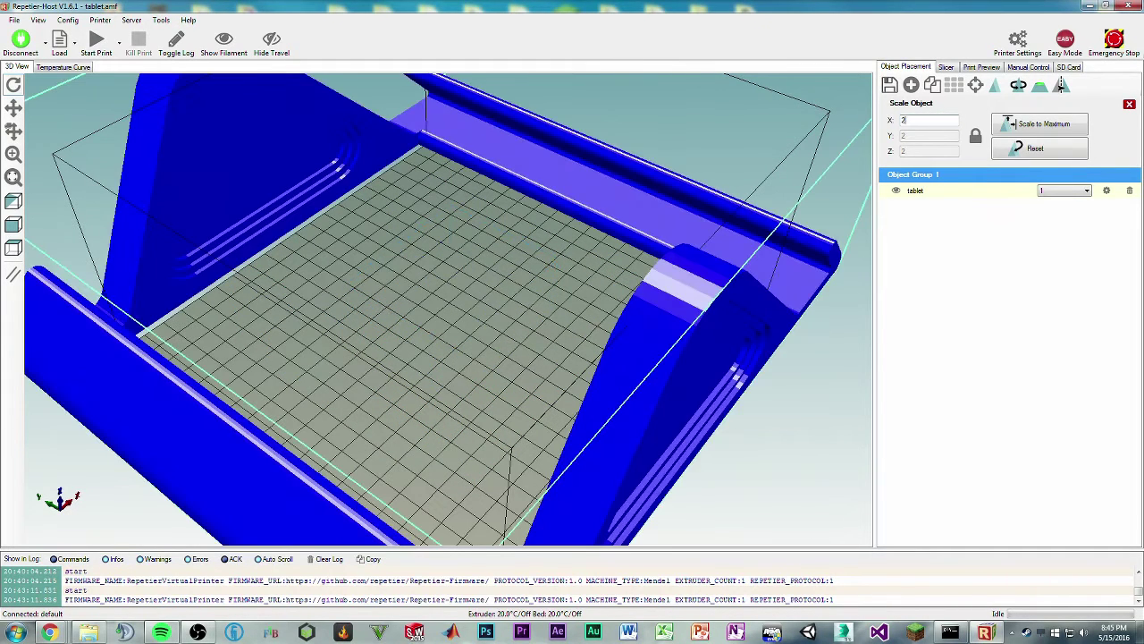
pyautogui.press('BackSpace')
pyautogui.write('1')
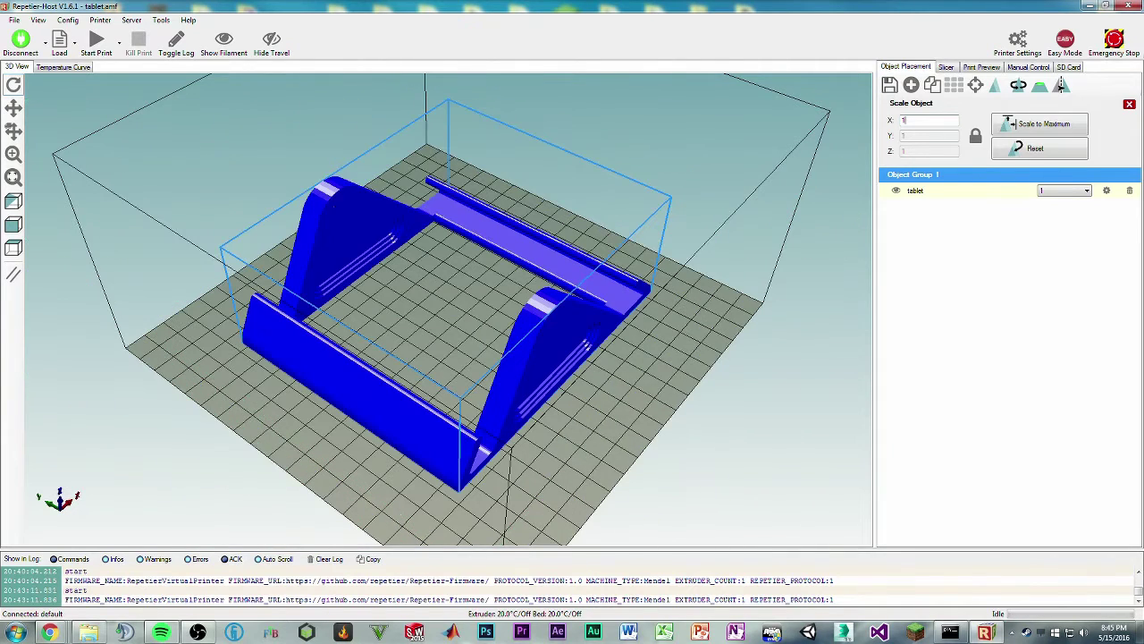
pyautogui.click(1011, 125)
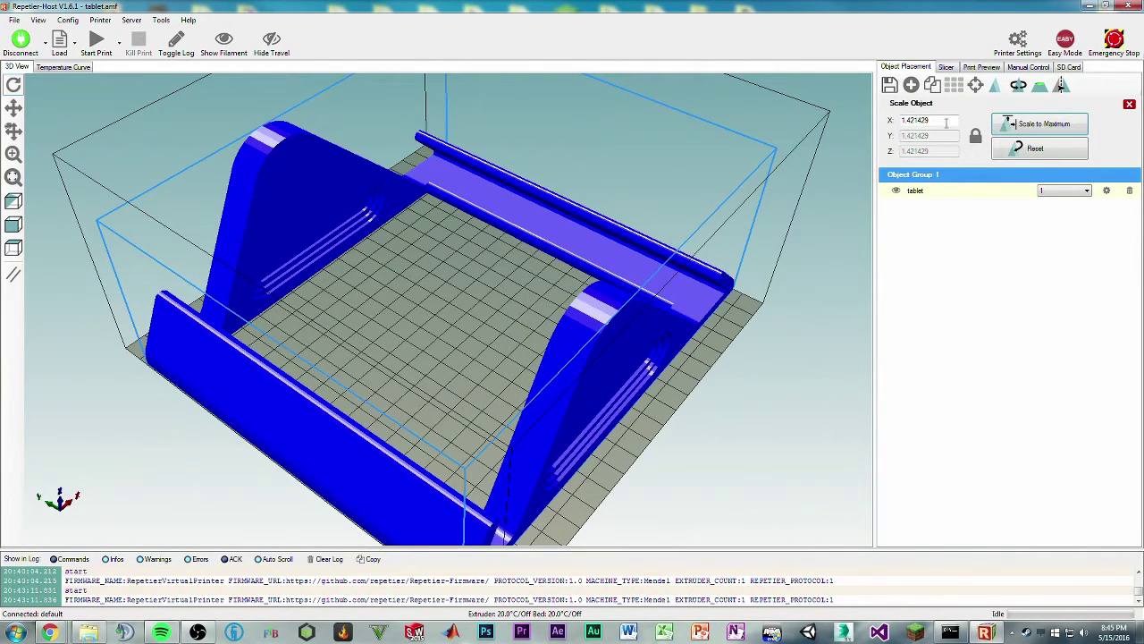
pyautogui.moveTo(930, 120); pyautogui.dragTo(854, 118)
pyautogui.click(1035, 150)
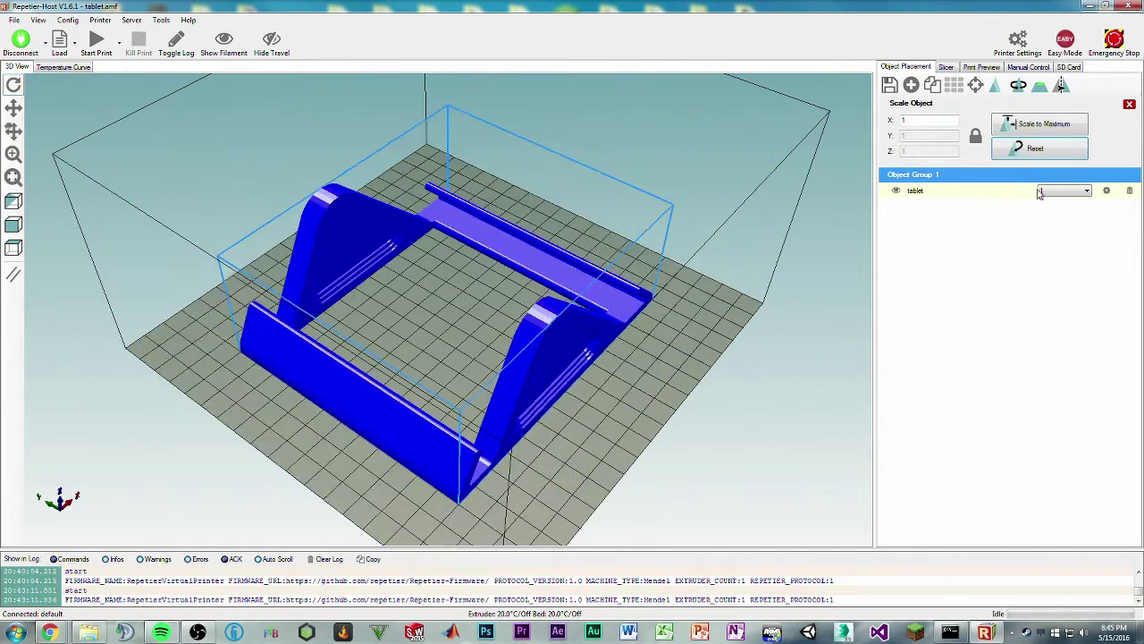
# - Check rotation and a cross-section view, mirror the tablet stand, and close the cross-section
pyautogui.click(1018, 85)
pyautogui.click(1040, 87)
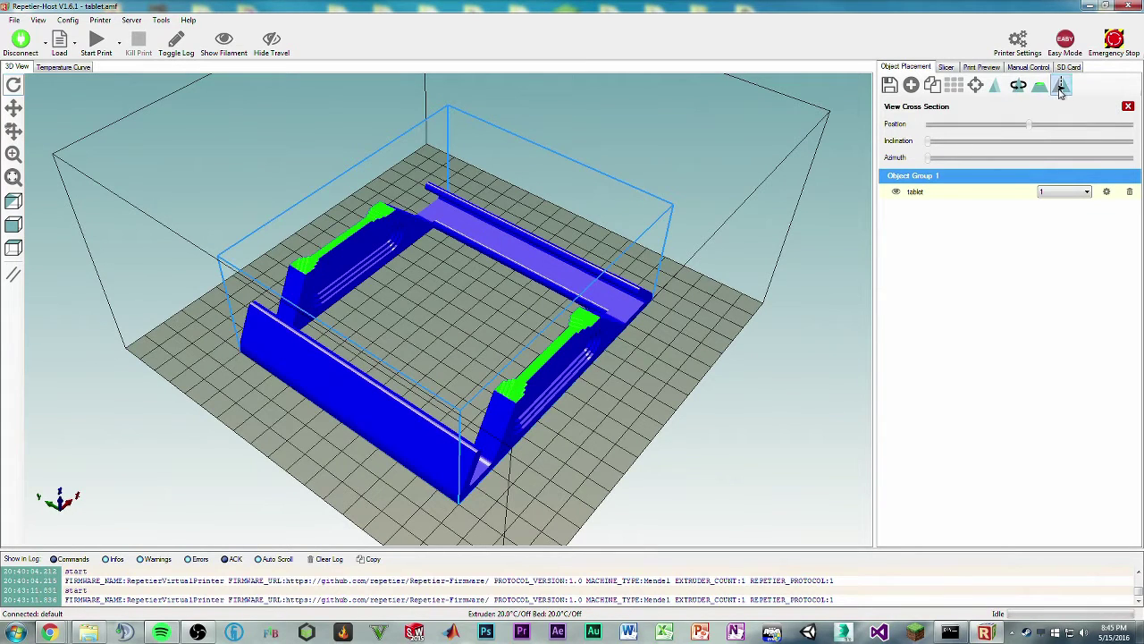
pyautogui.click(1061, 87)
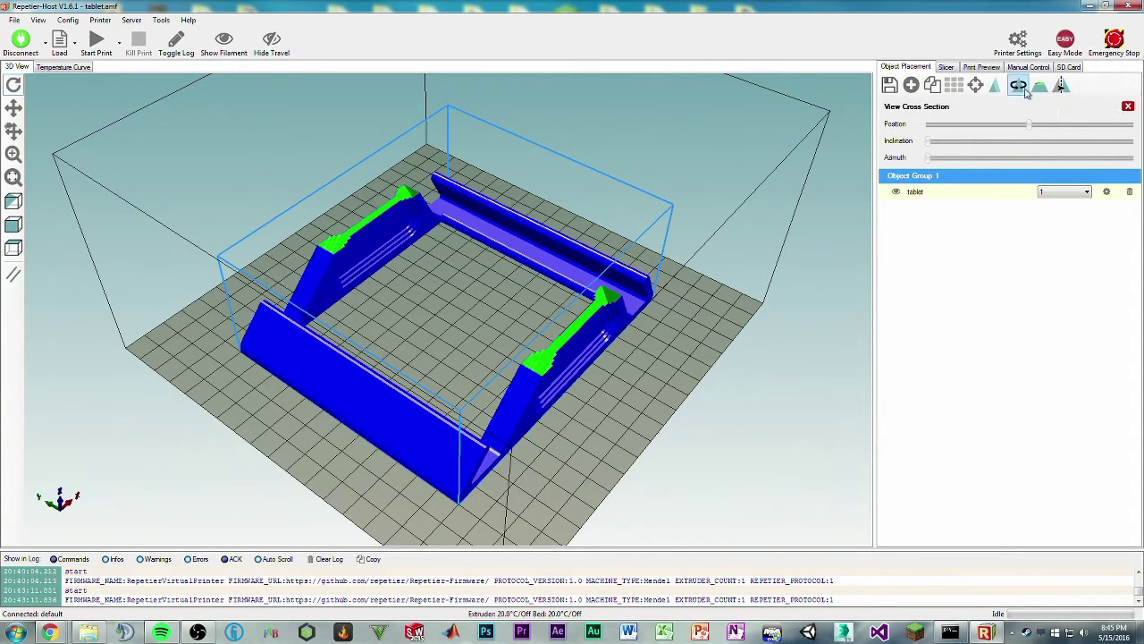
pyautogui.click(1129, 106)
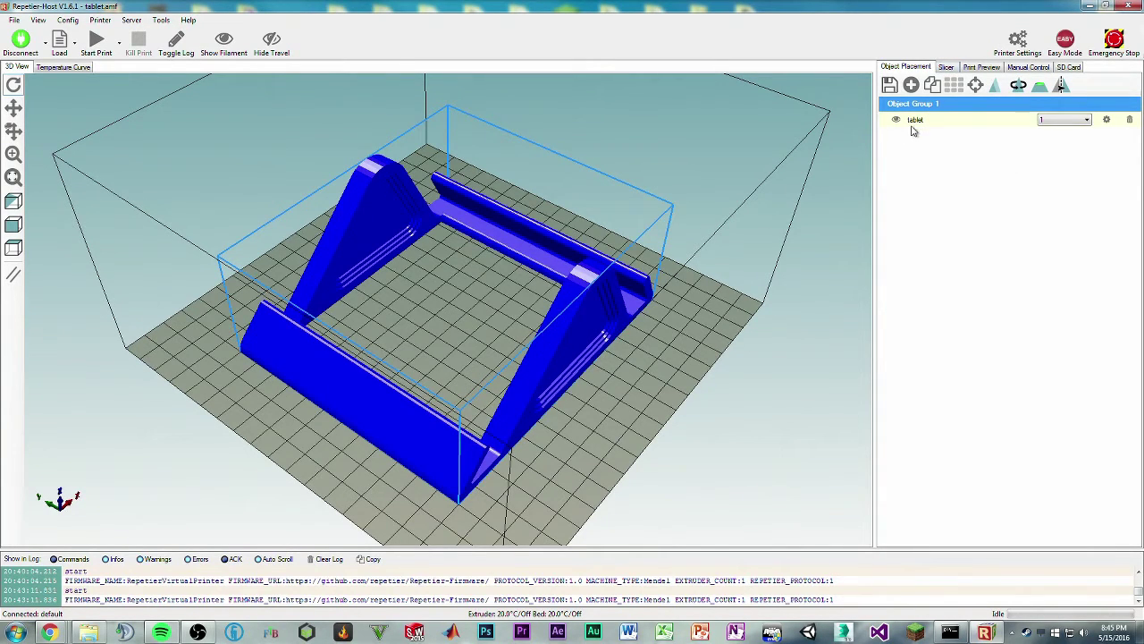
# - Select Slic3r on the Slicer tab, launch its configuration, and dismiss the Configuration Wizard
pyautogui.click(947, 68)
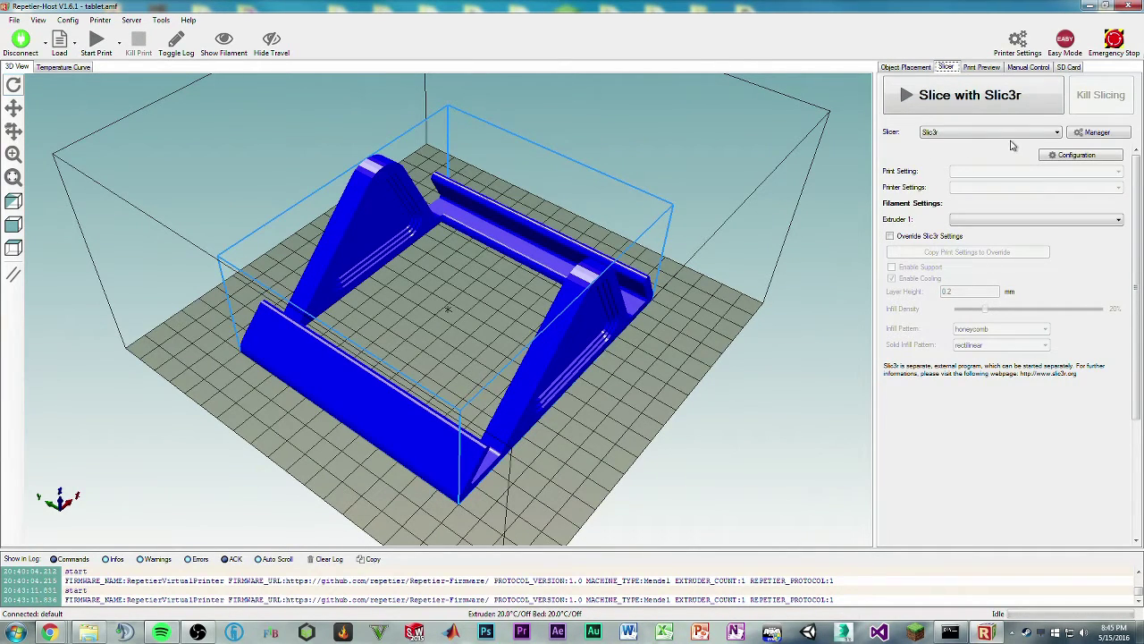
pyautogui.click(1064, 155)
pyautogui.click(1073, 154)
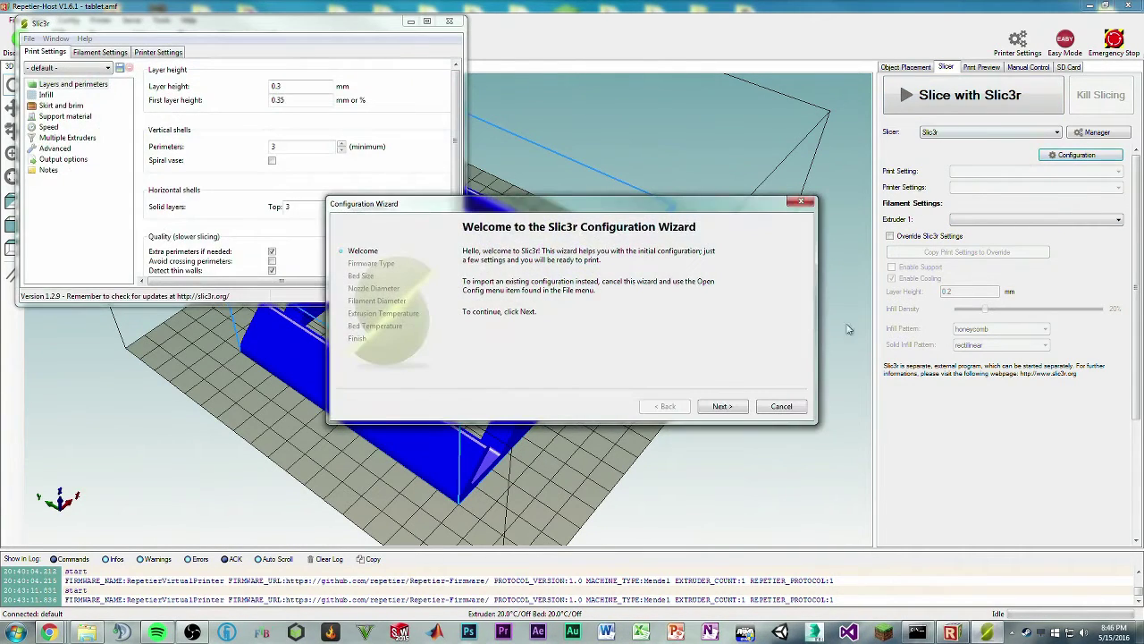
pyautogui.click(808, 201)
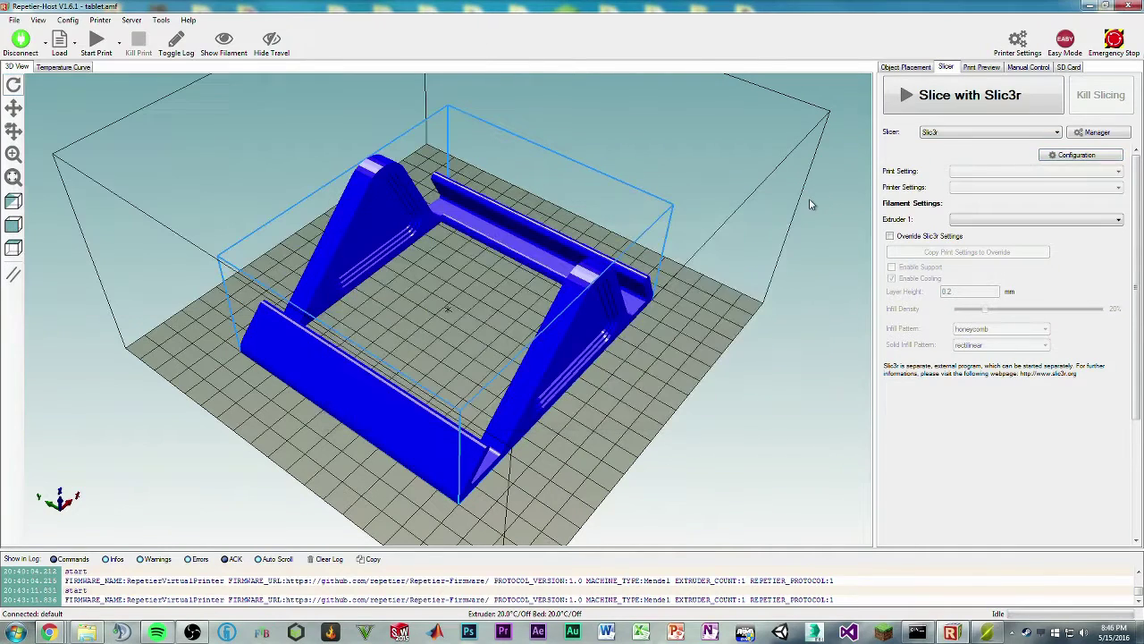
# - Slice with Slic3r twice, yielding 182 layers and an estimated 3h 9m 47s print time
pyautogui.click(970, 94)
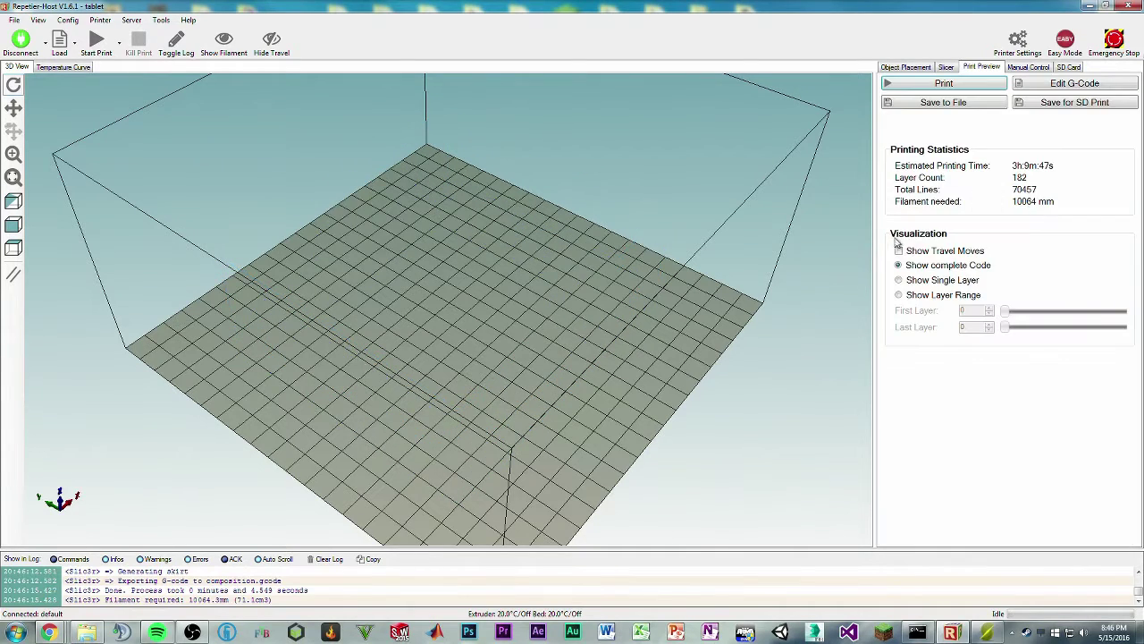
pyautogui.click(948, 68)
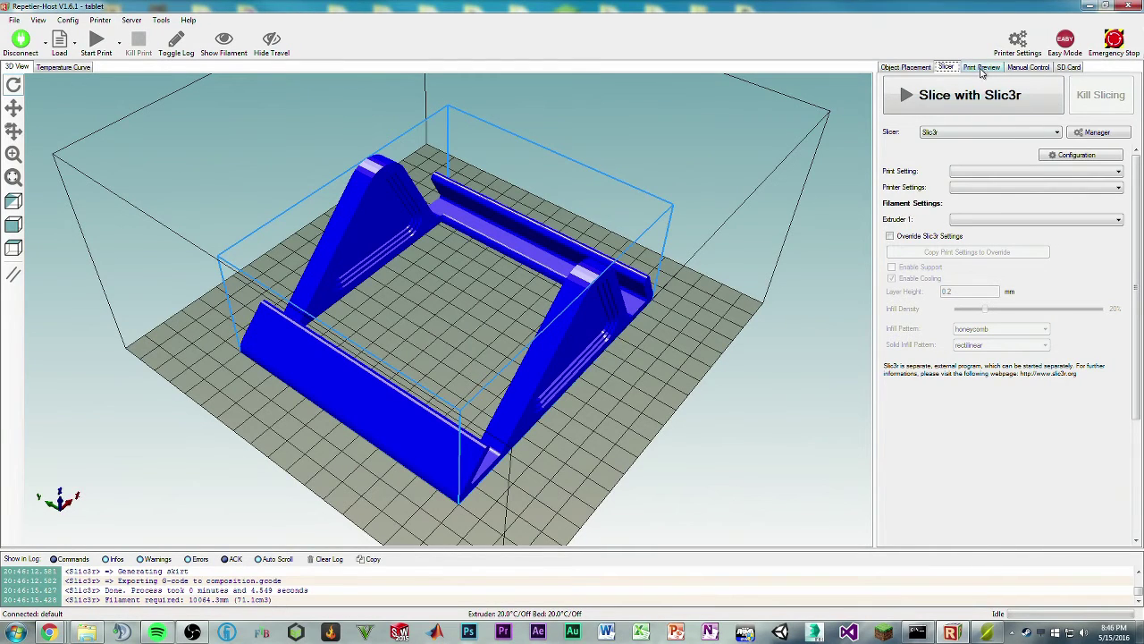
pyautogui.click(981, 85)
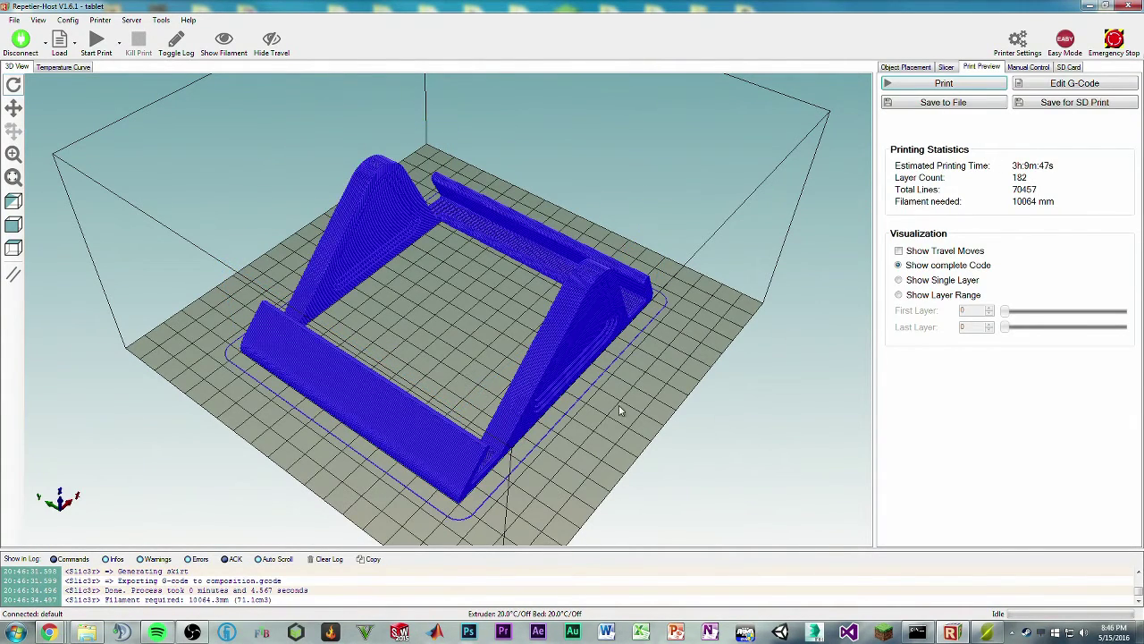
# - Orbit and zoom the G-code preview to a low front view of the sliced stand
pyautogui.moveTo(619, 406); pyautogui.dragTo(461, 329)
pyautogui.scroll(4, 613, 349)
pyautogui.scroll(3, 613, 355)
pyautogui.scroll(-10, 461, 327)
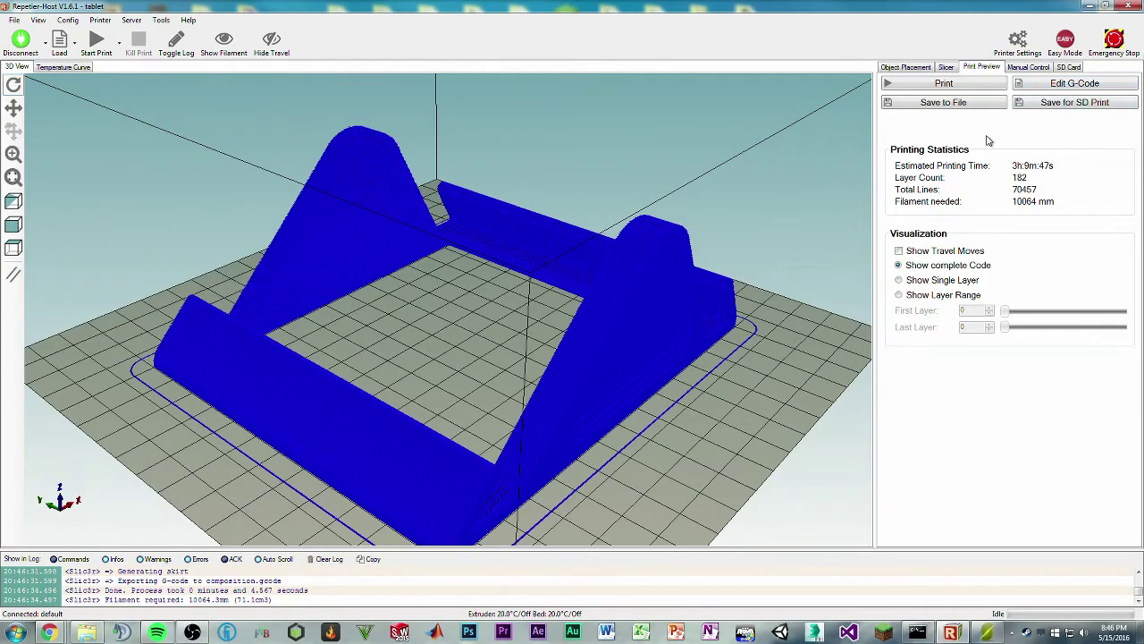
pyautogui.moveTo(796, 329); pyautogui.dragTo(763, 344)
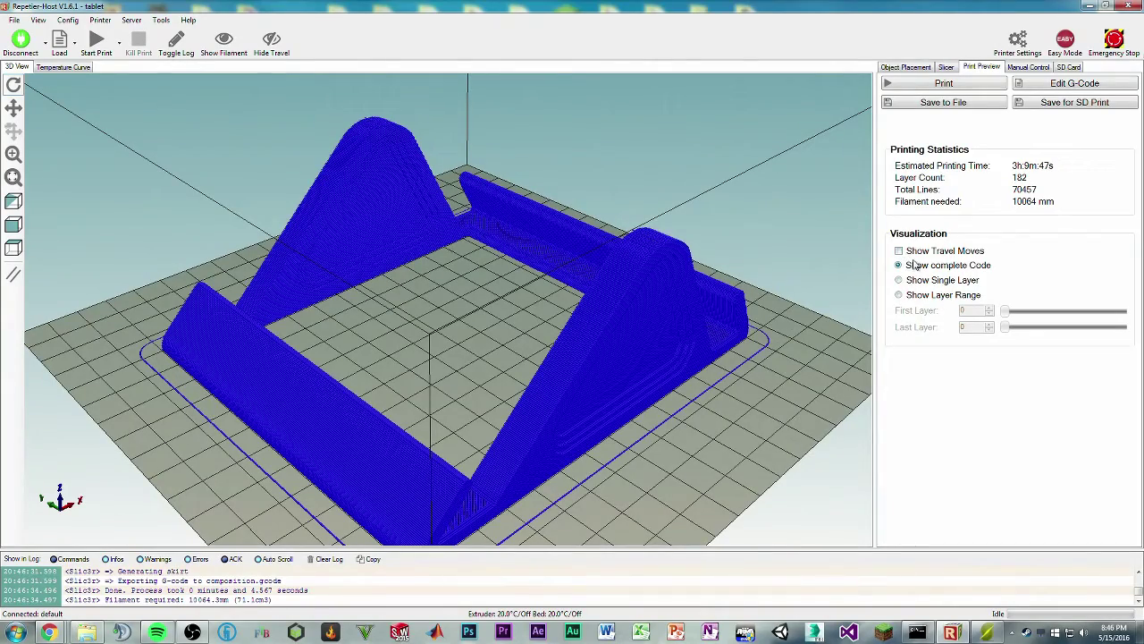
# - Show and then hide travel moves in the preview while rotating it
pyautogui.click(906, 253)
pyautogui.moveTo(745, 392); pyautogui.dragTo(621, 379)
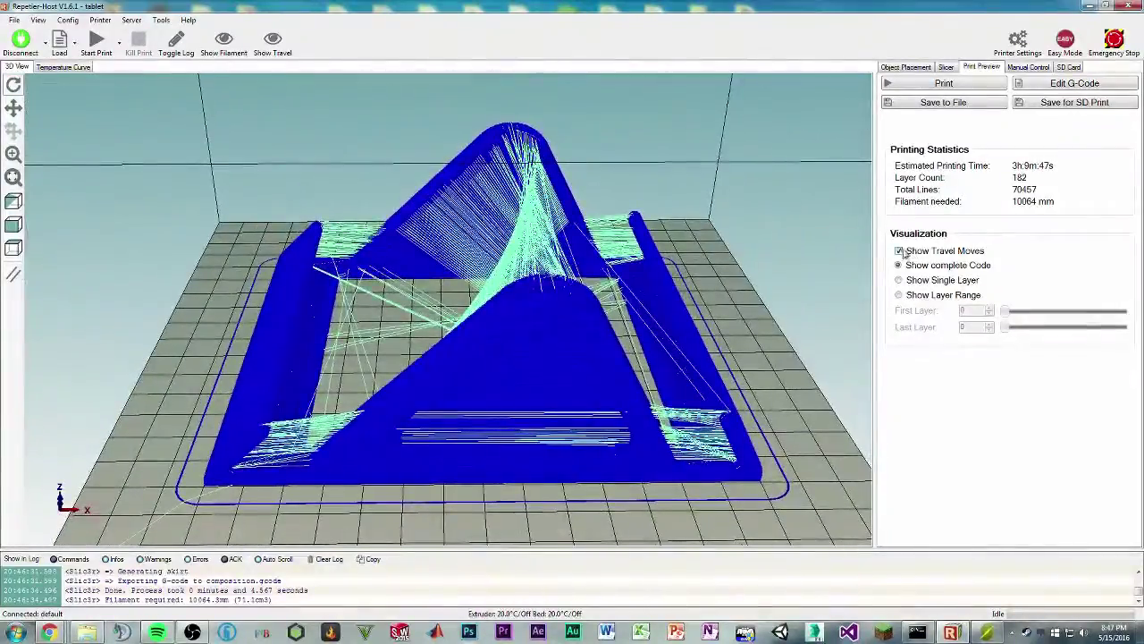
pyautogui.click(899, 251)
pyautogui.moveTo(741, 247); pyautogui.dragTo(823, 226)
# - Print the tablet stand on the virtual printer through all 182 layers, then show Print Preview statistics
pyautogui.click(903, 87)
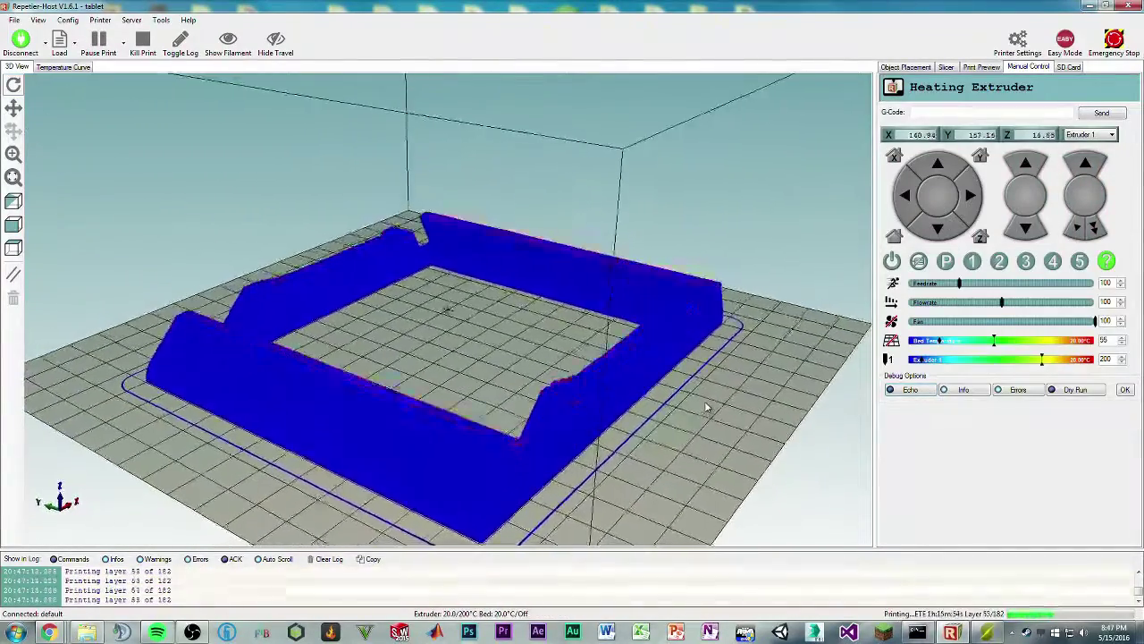
pyautogui.moveTo(703, 410); pyautogui.dragTo(659, 404)
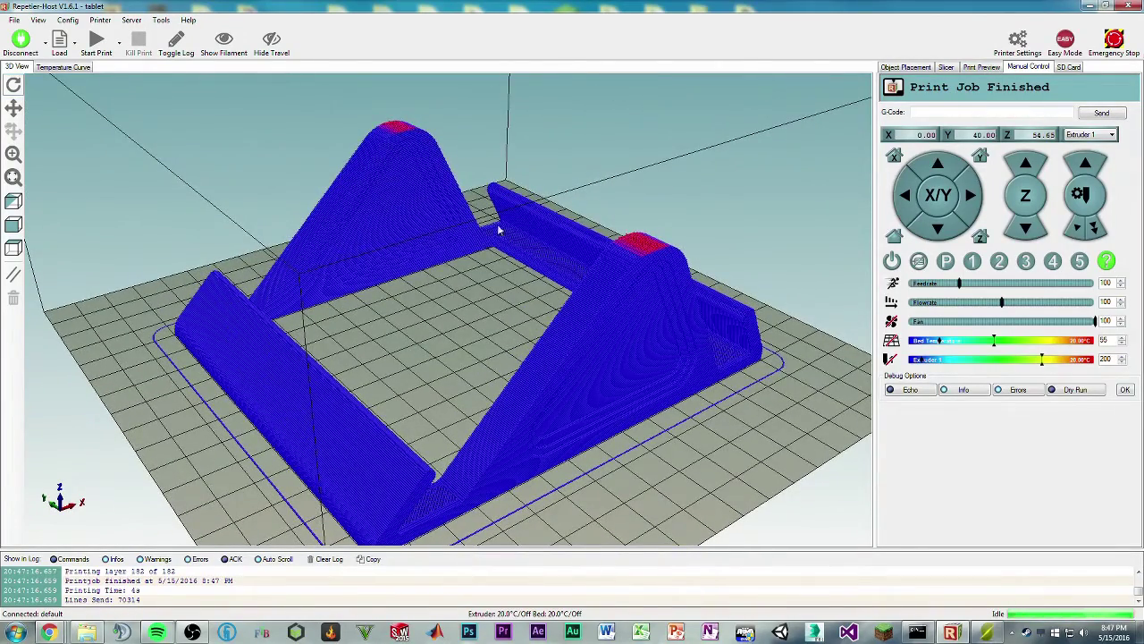
pyautogui.moveTo(488, 242); pyautogui.dragTo(483, 304)
pyautogui.click(983, 68)
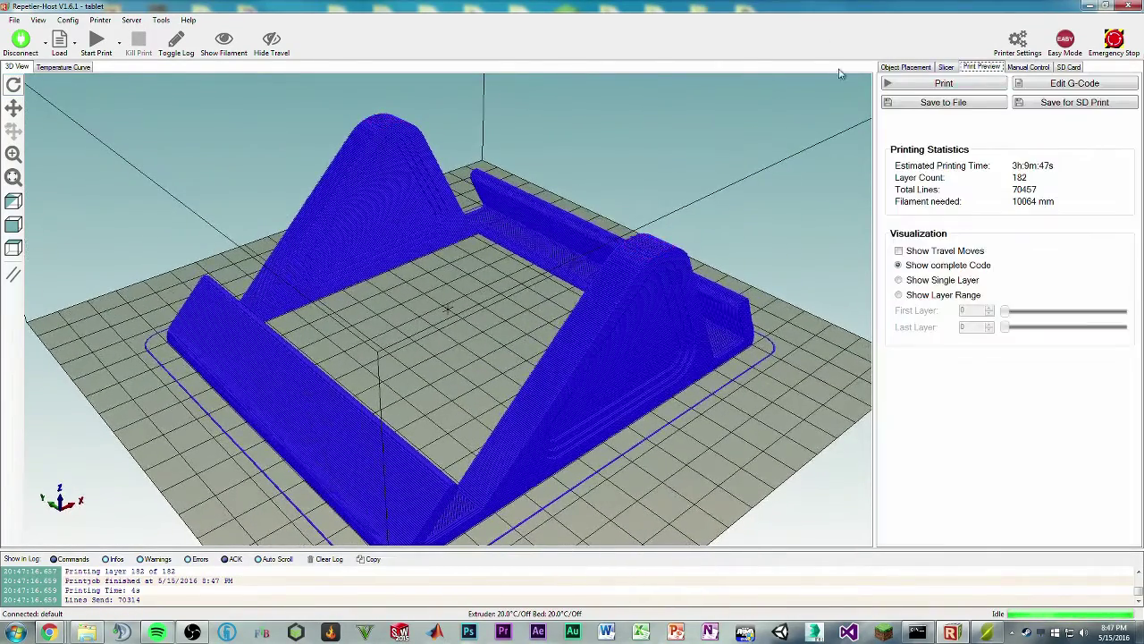